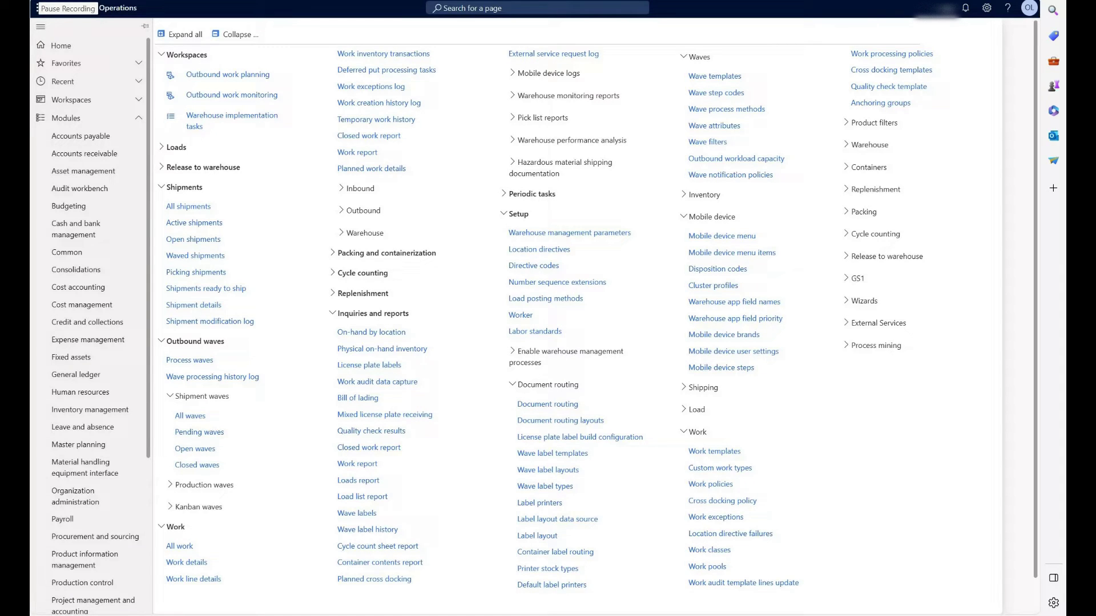
pyautogui.click(582, 238)
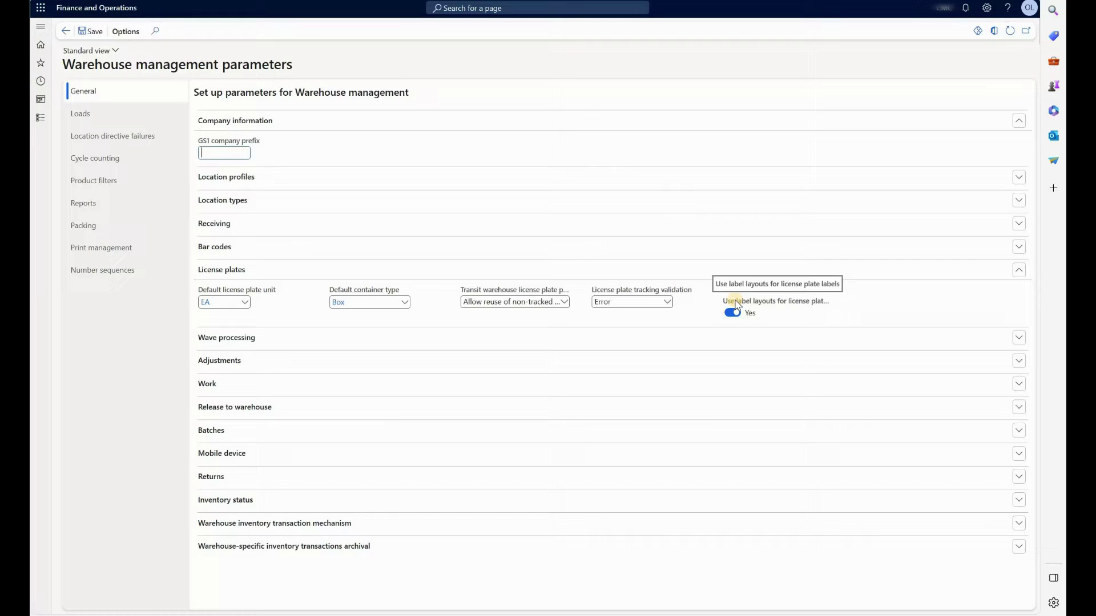
pyautogui.click(41, 27)
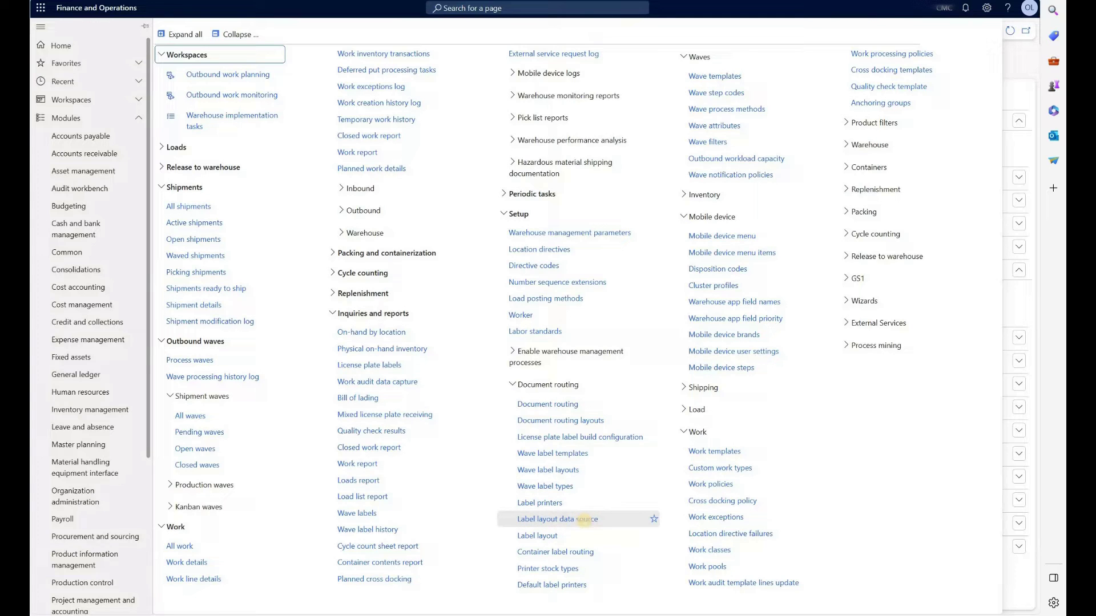
# Inspect the Test data source's query: License Plate Label joined to Work and Work lines, ranged to Pick work
pyautogui.click(585, 526)
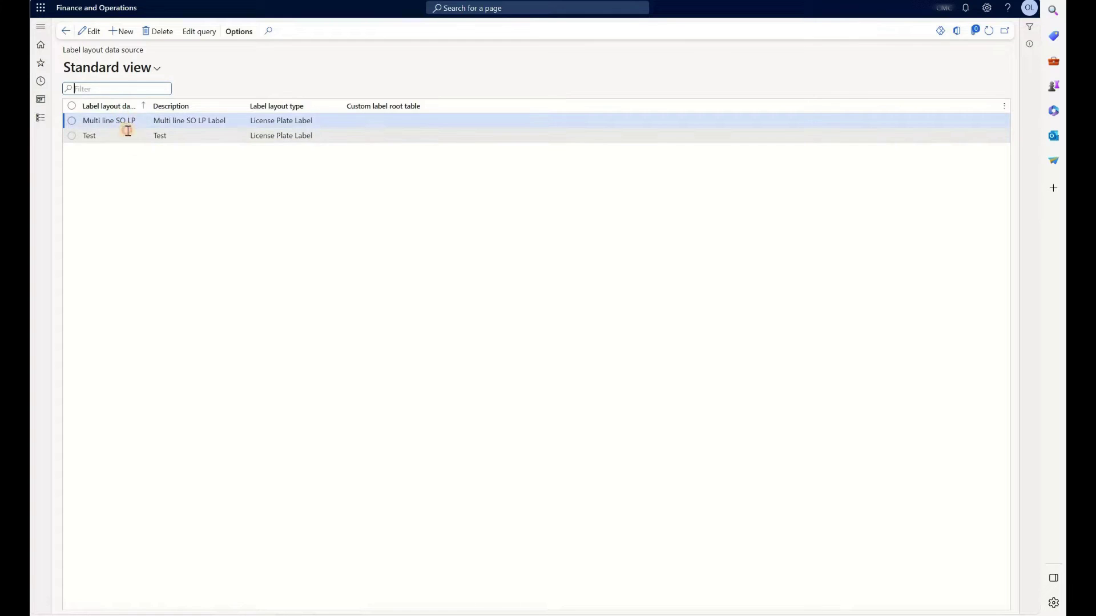
pyautogui.click(127, 134)
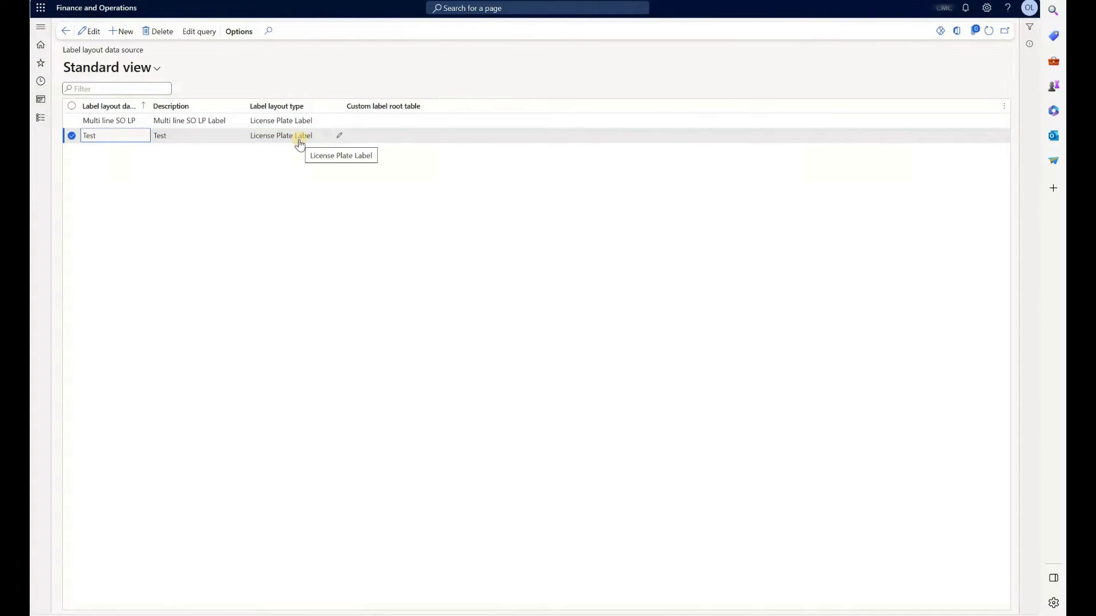
pyautogui.click(193, 34)
pyautogui.click(183, 74)
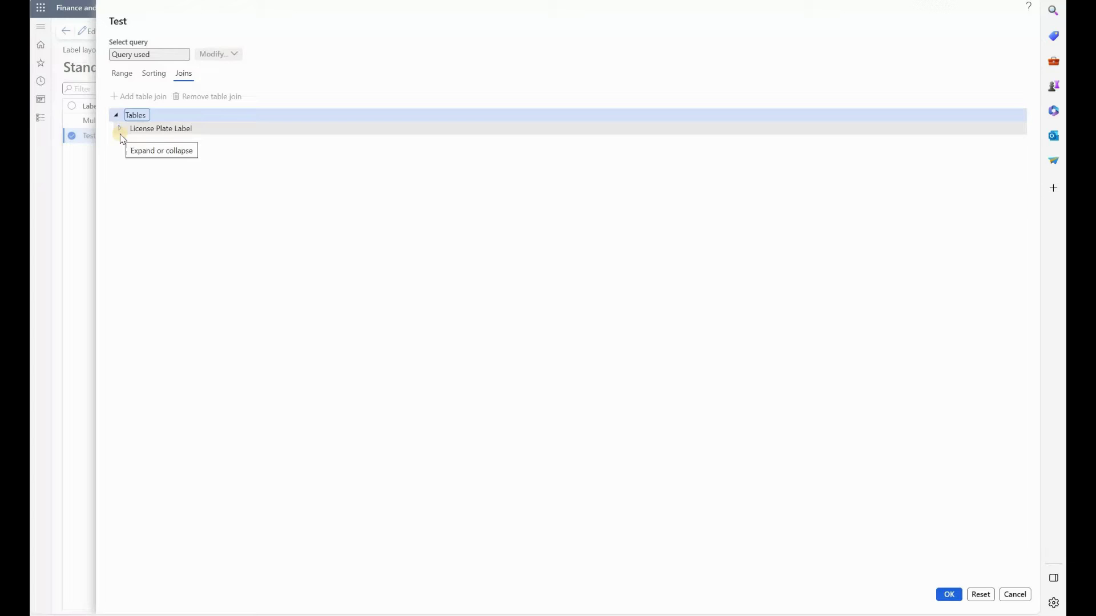
pyautogui.click(121, 129)
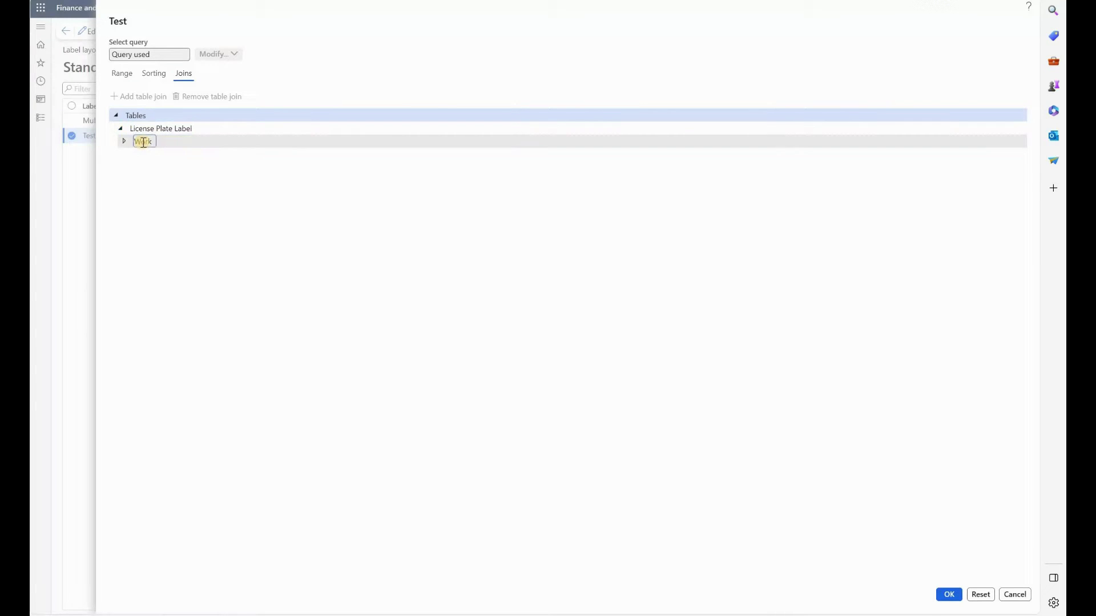
pyautogui.click(125, 144)
pyautogui.click(124, 142)
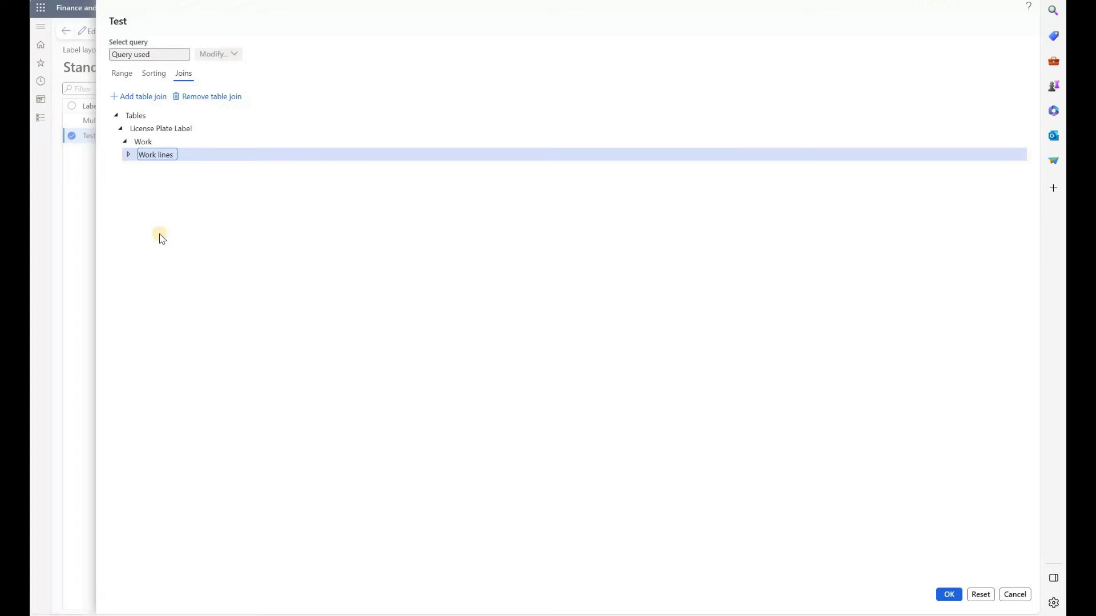
pyautogui.click(122, 73)
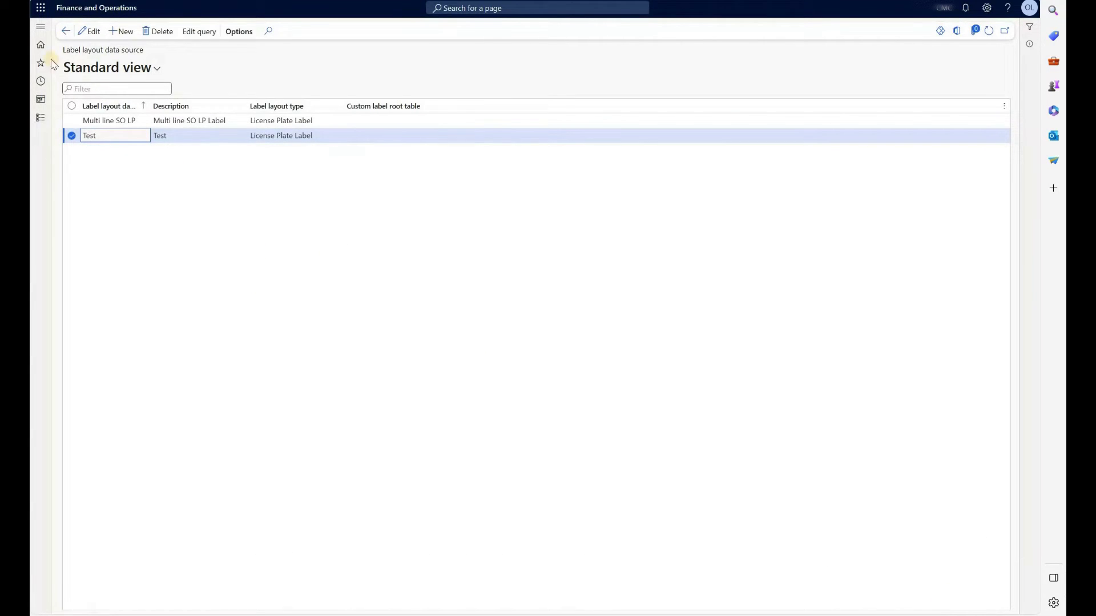
# Open the Label layout page filtered to License Plate Label layouts
pyautogui.click(38, 27)
pyautogui.click(571, 542)
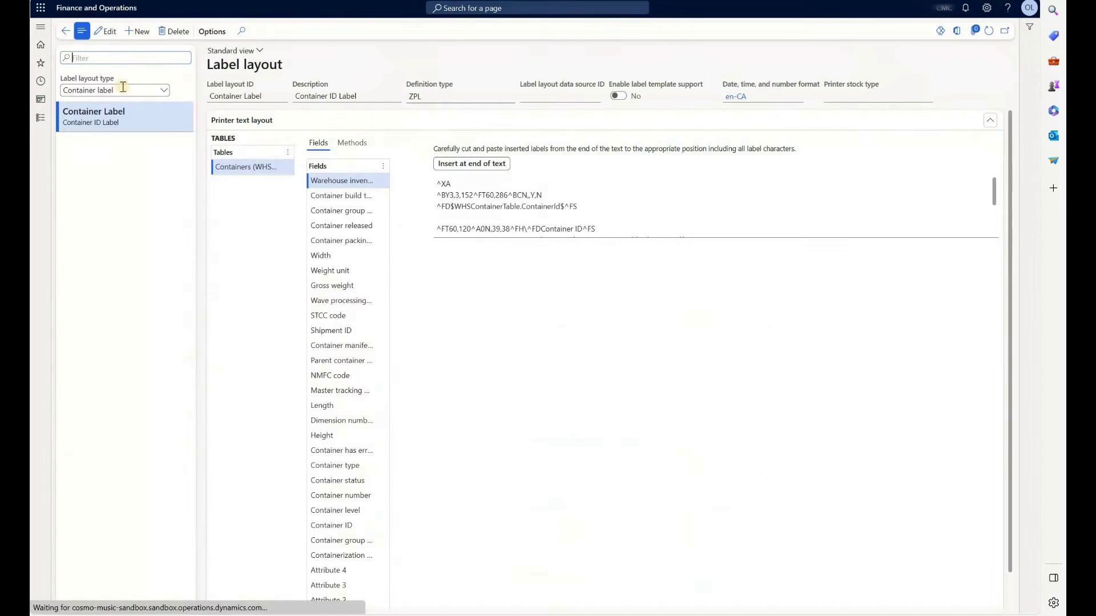
pyautogui.click(131, 90)
pyautogui.click(132, 119)
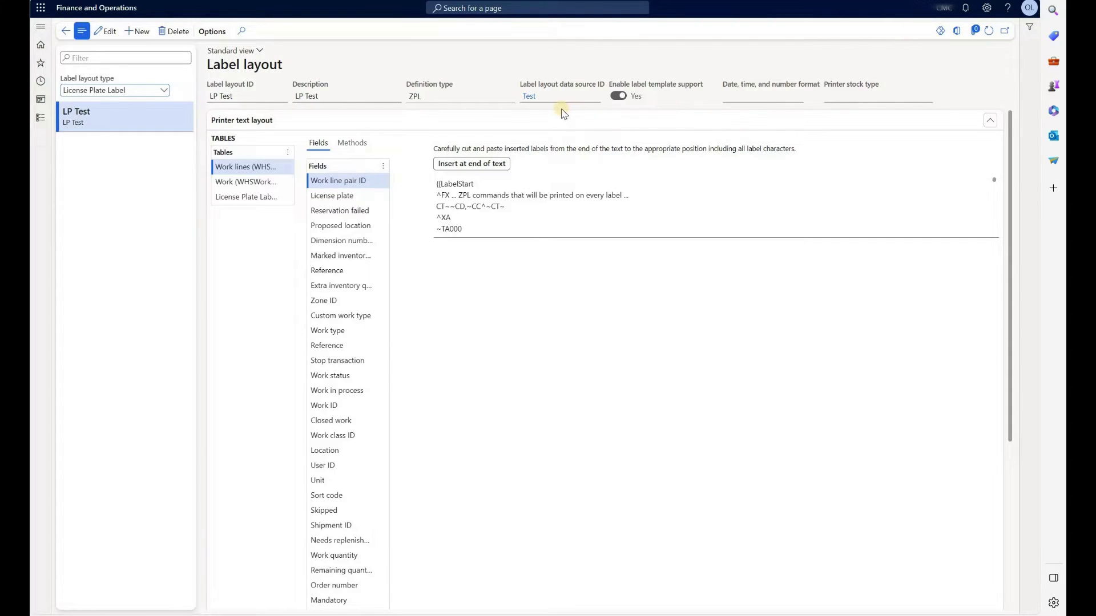
# Review the Work lines, Work and License Plate Label fields available to LP Test, then go to Labelary
pyautogui.click(249, 166)
pyautogui.click(259, 181)
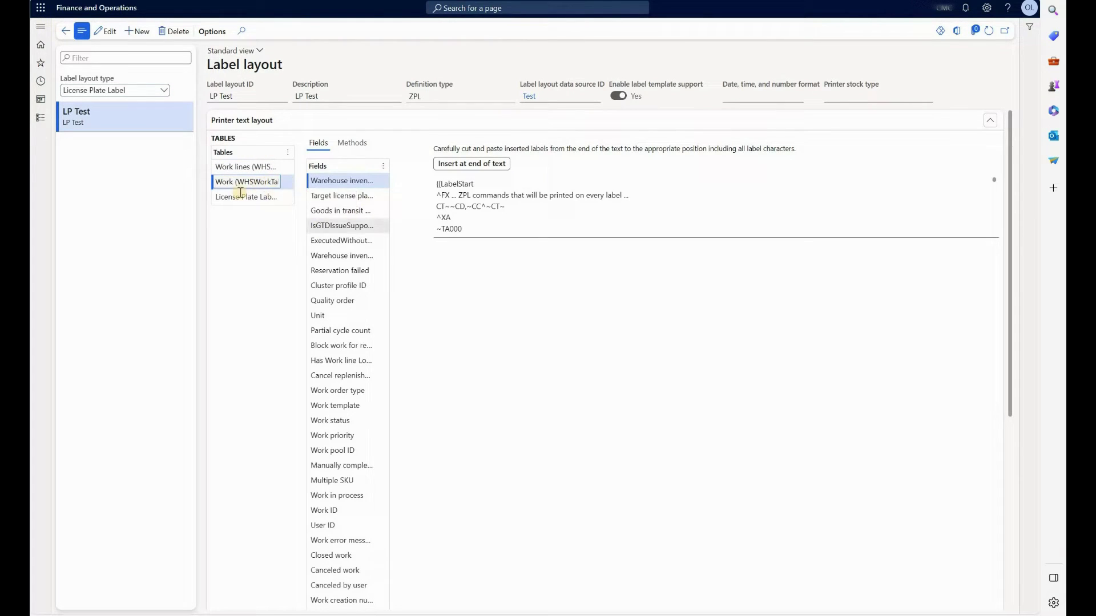
pyautogui.click(267, 197)
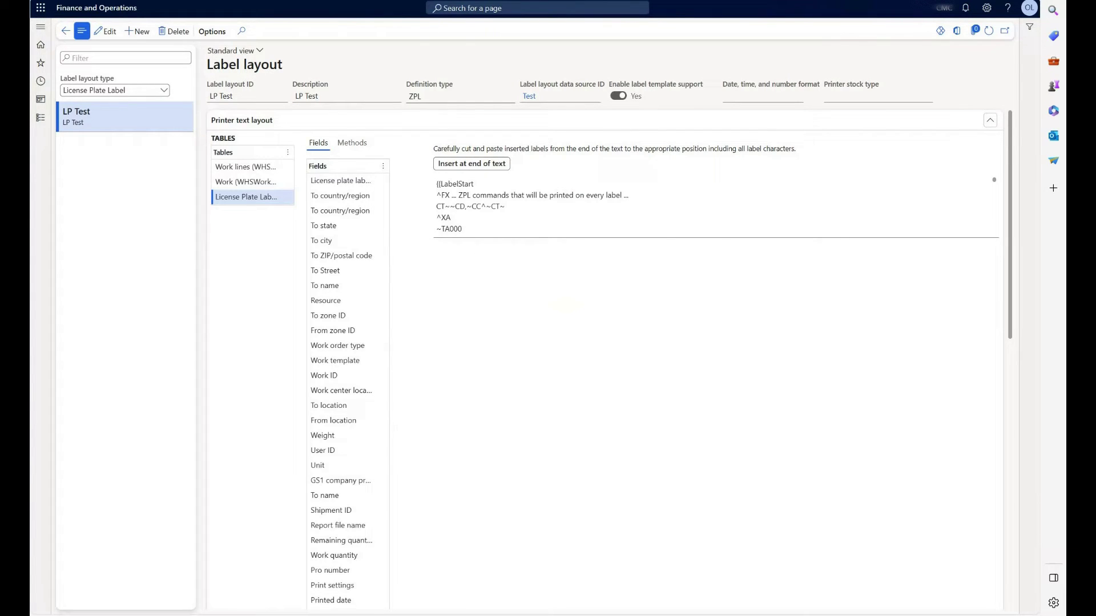
pyautogui.hotkey('ctrl', 'Tab')
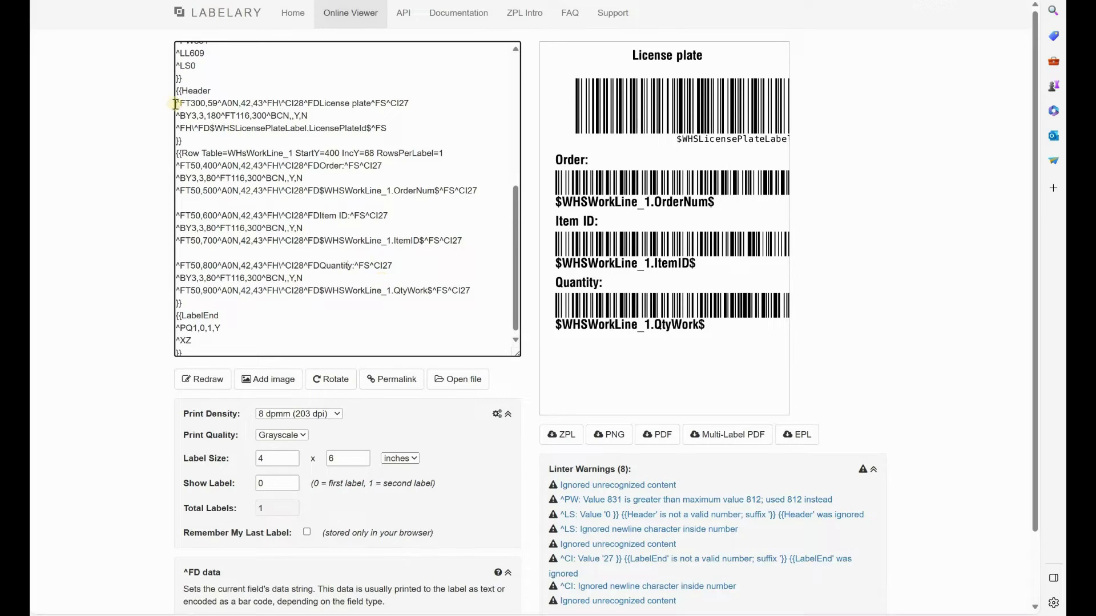
# Highlight the Header block and the Row block of the ZPL in Labelary
pyautogui.doubleClick(178, 140)
pyautogui.keyDown('shift'); pyautogui.click(167, 92); pyautogui.keyUp('shift')
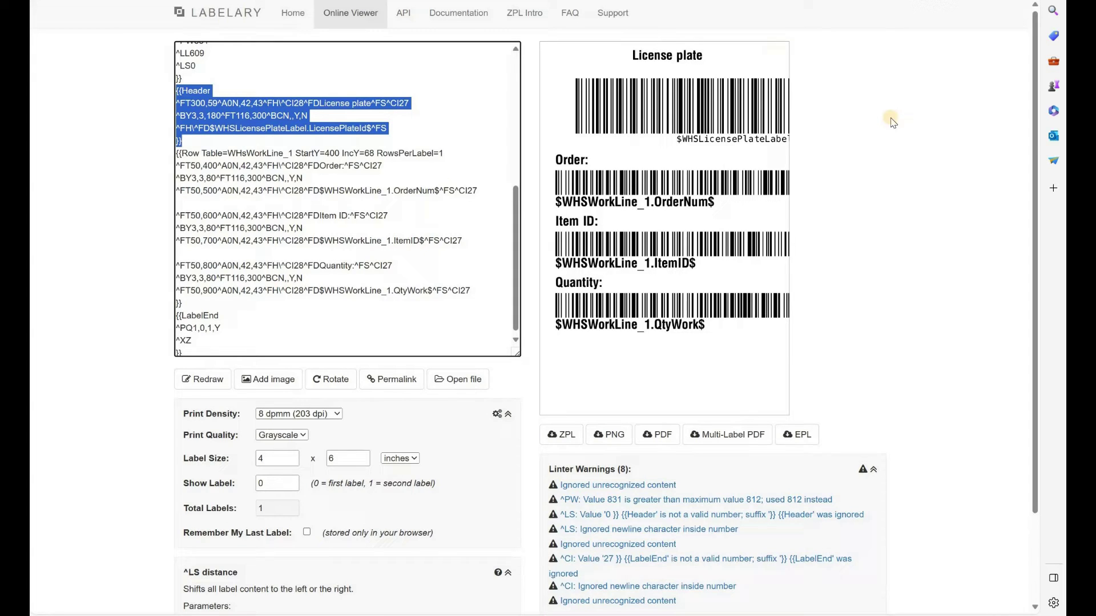
pyautogui.moveTo(469, 291); pyautogui.dragTo(177, 253)
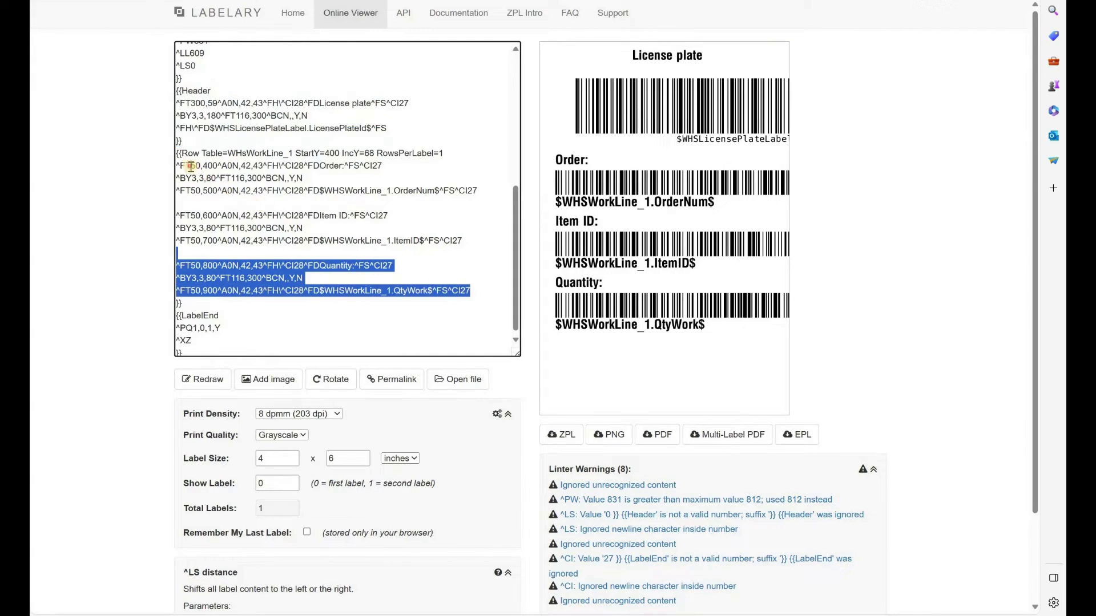
pyautogui.keyDown('shift'); pyautogui.click(176, 153); pyautogui.keyUp('shift')
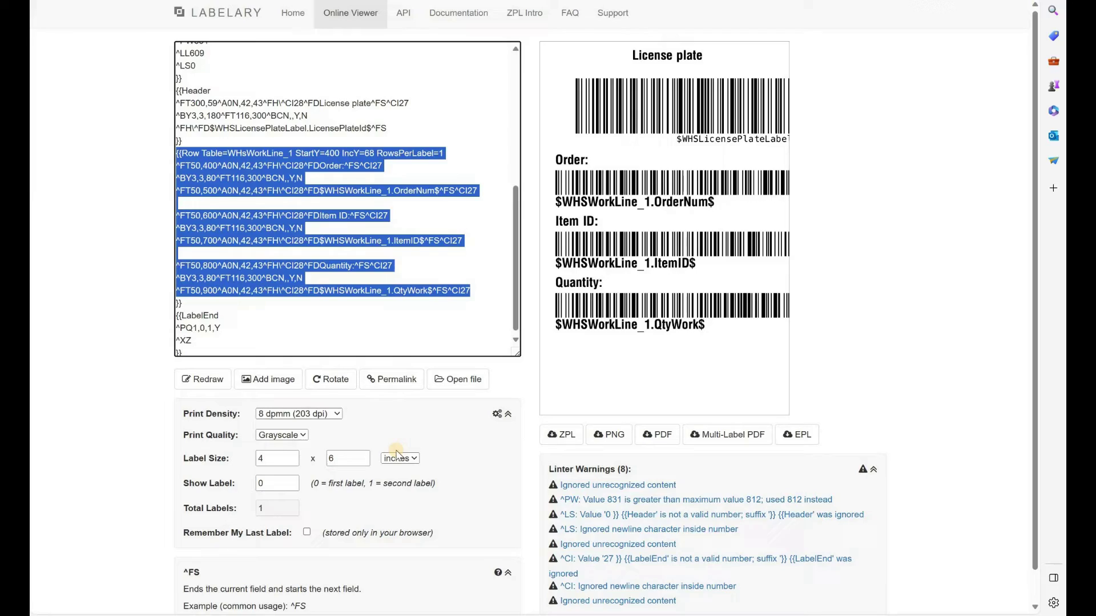
pyautogui.hotkey('ctrl', 'Tab')
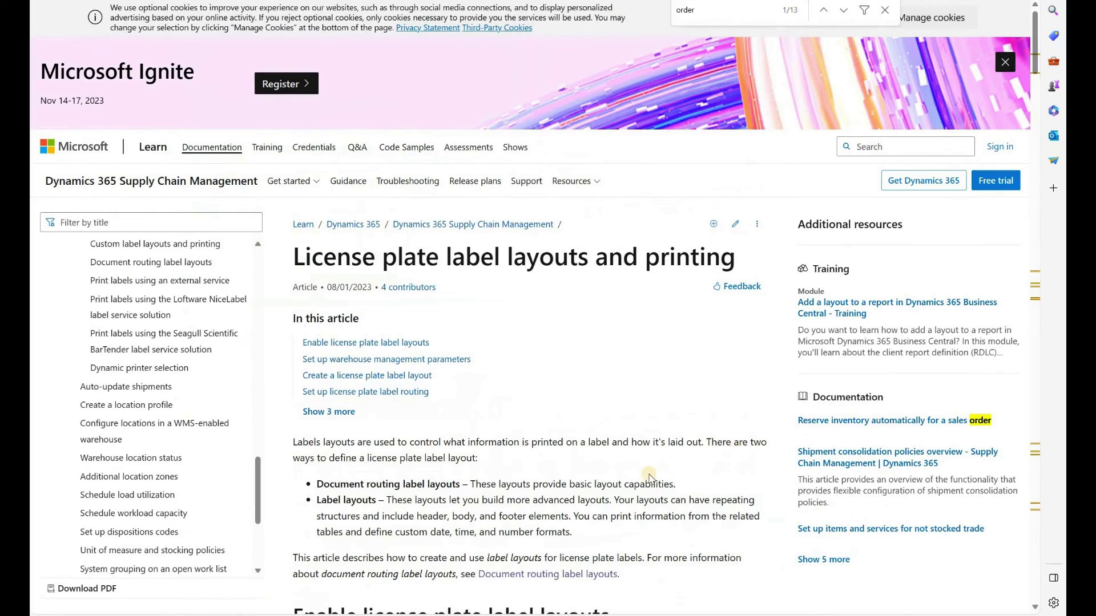
# Scroll the Microsoft Learn article and highlight the RowsPerLabel=5 setting in its sample code
pyautogui.scroll(-10, 651, 479)
pyautogui.scroll(-15, 651, 478)
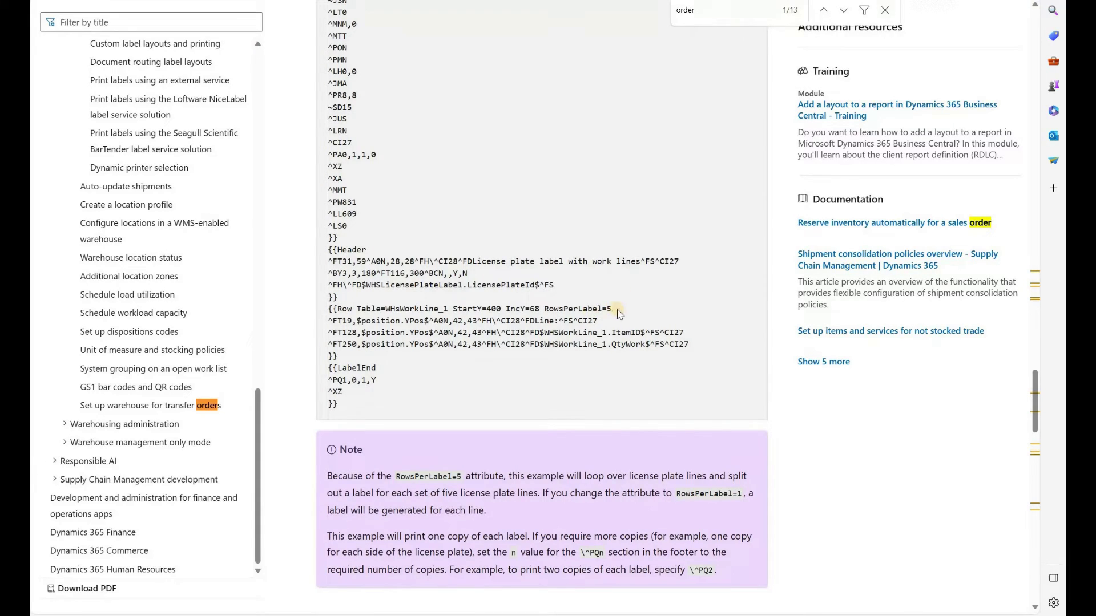
pyautogui.moveTo(612, 312); pyautogui.dragTo(543, 311)
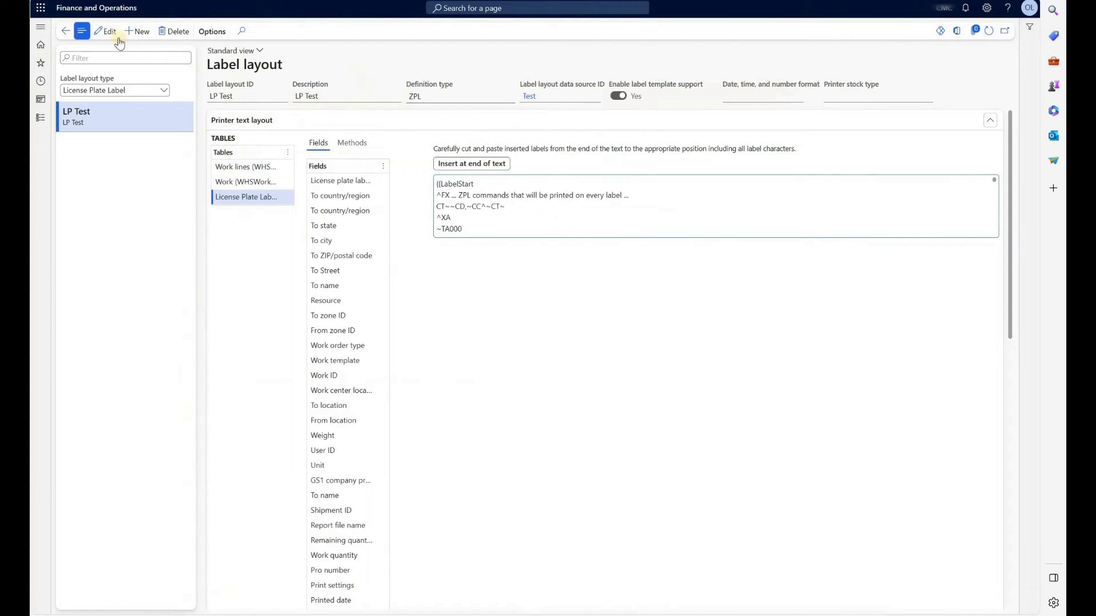
# Put LP Test into edit mode and check the Print line of the Direct - Walking work template
pyautogui.click(108, 31)
pyautogui.click(560, 205)
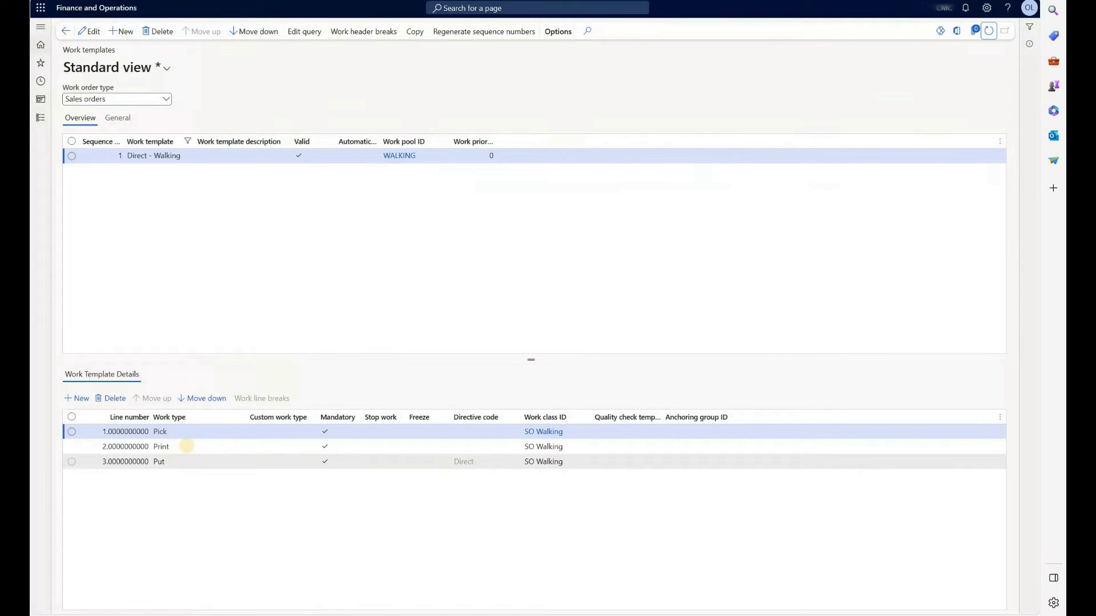
pyautogui.click(183, 448)
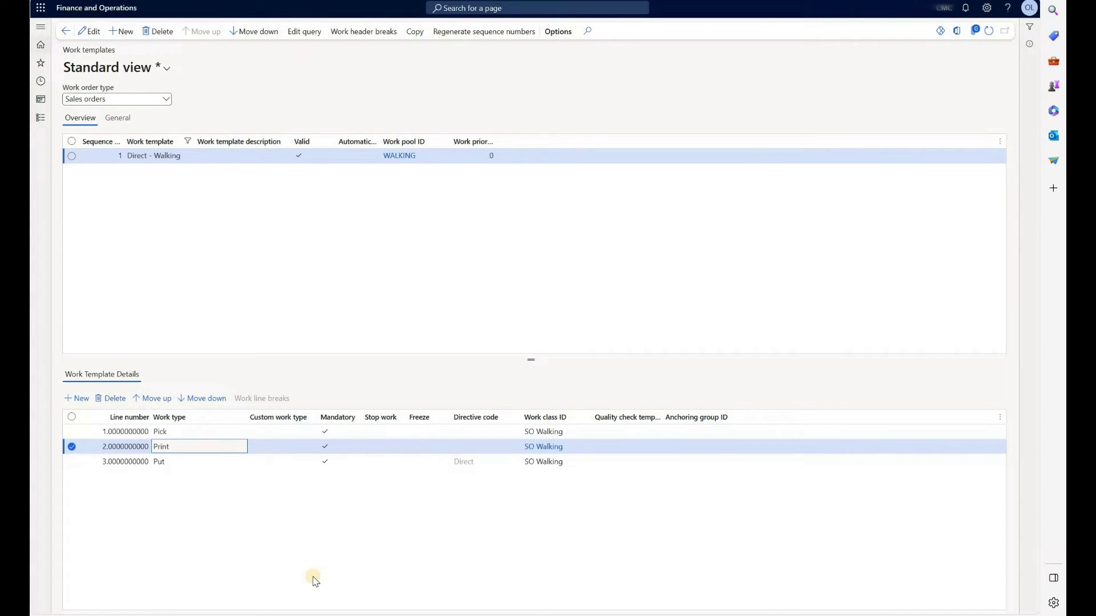
pyautogui.click(316, 581)
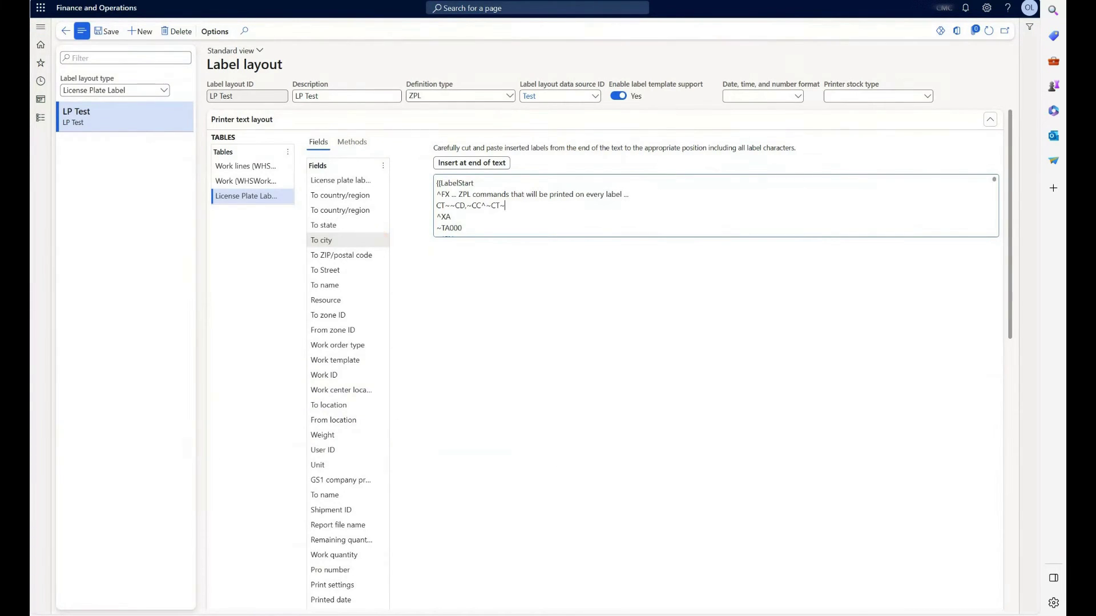
# Add a Generic / Text Only printer line using layout LP Test to the Walking - Direct document routing
pyautogui.click(40, 26)
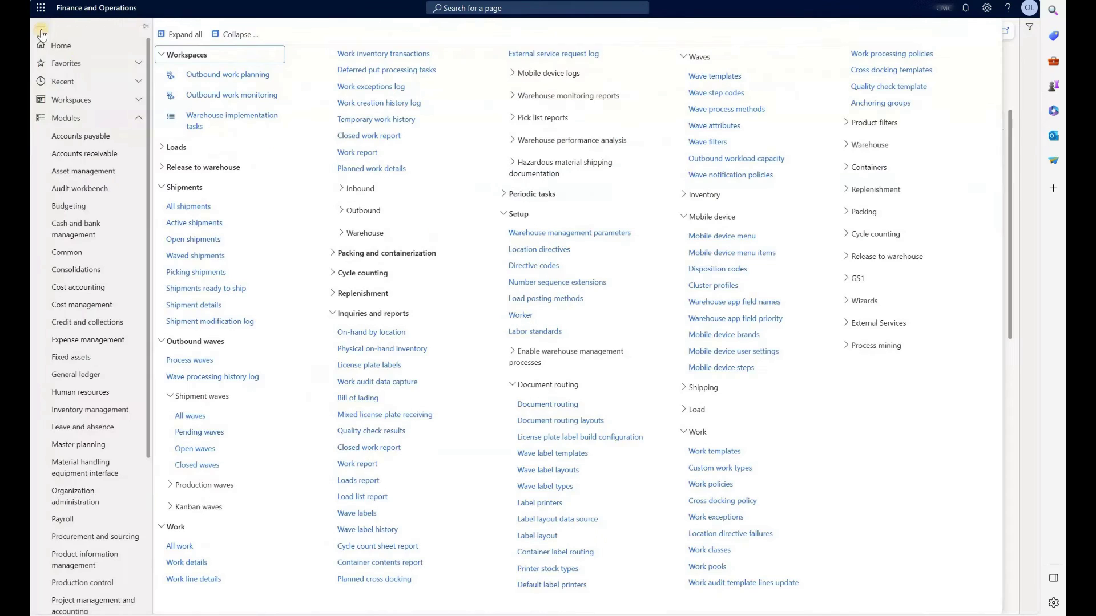
pyautogui.click(567, 411)
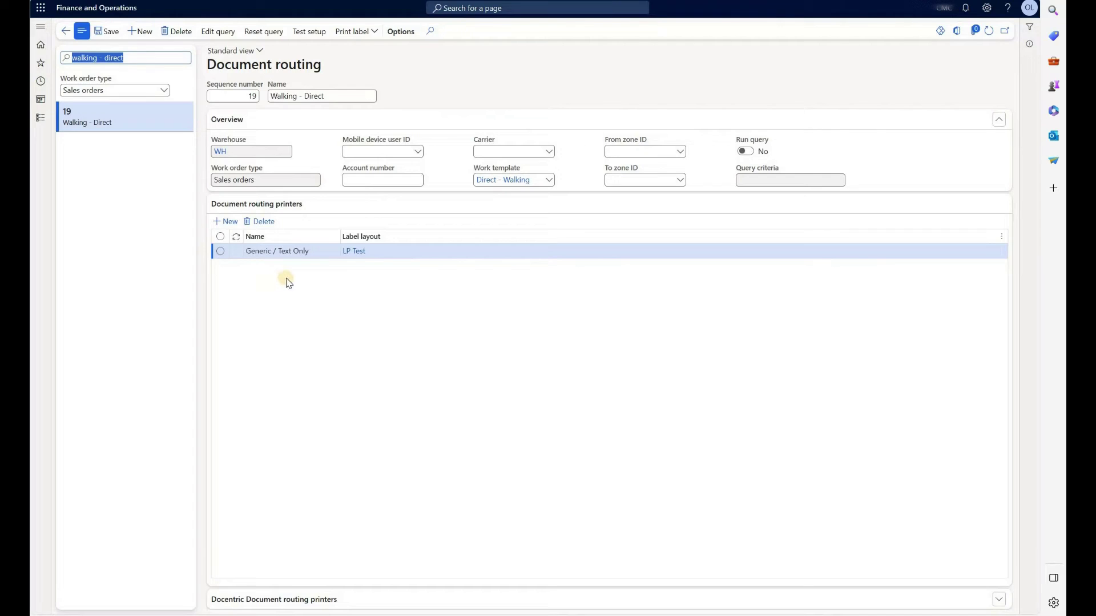
pyautogui.click(224, 222)
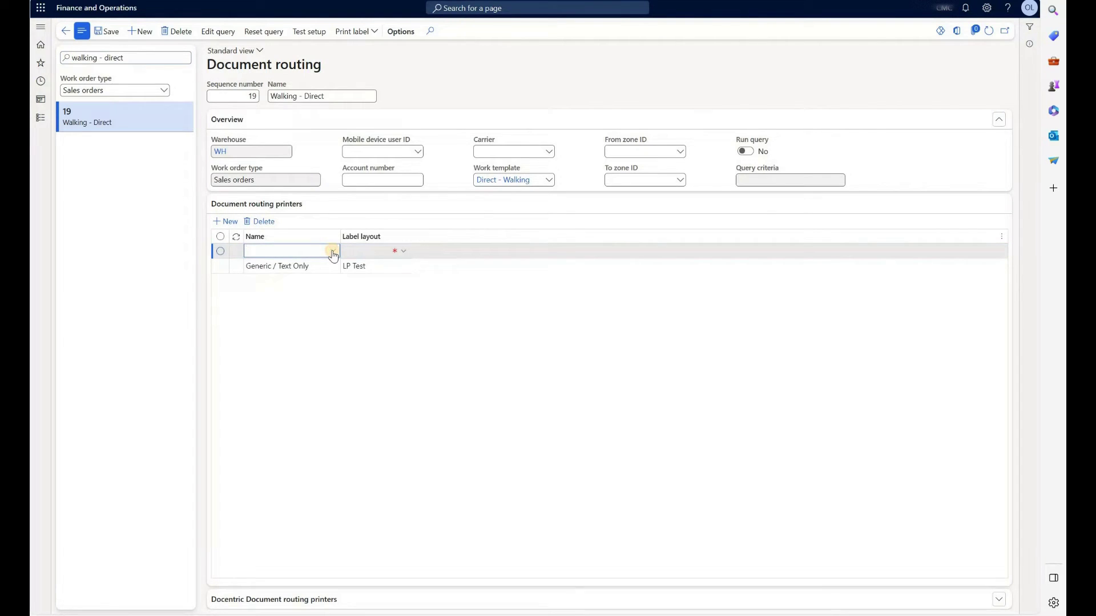
pyautogui.click(333, 253)
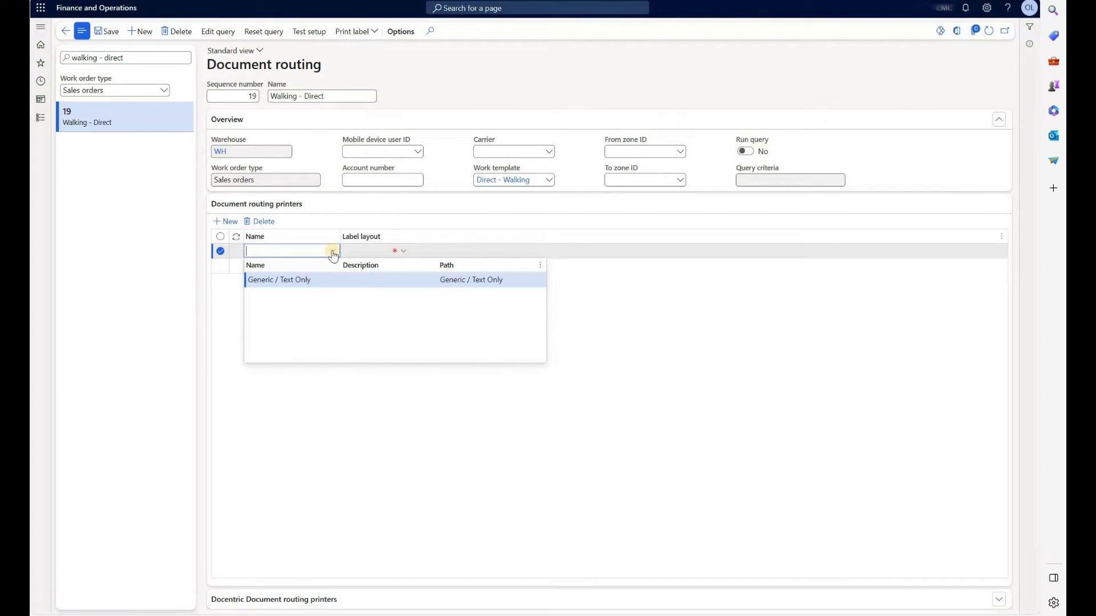
pyautogui.click(398, 252)
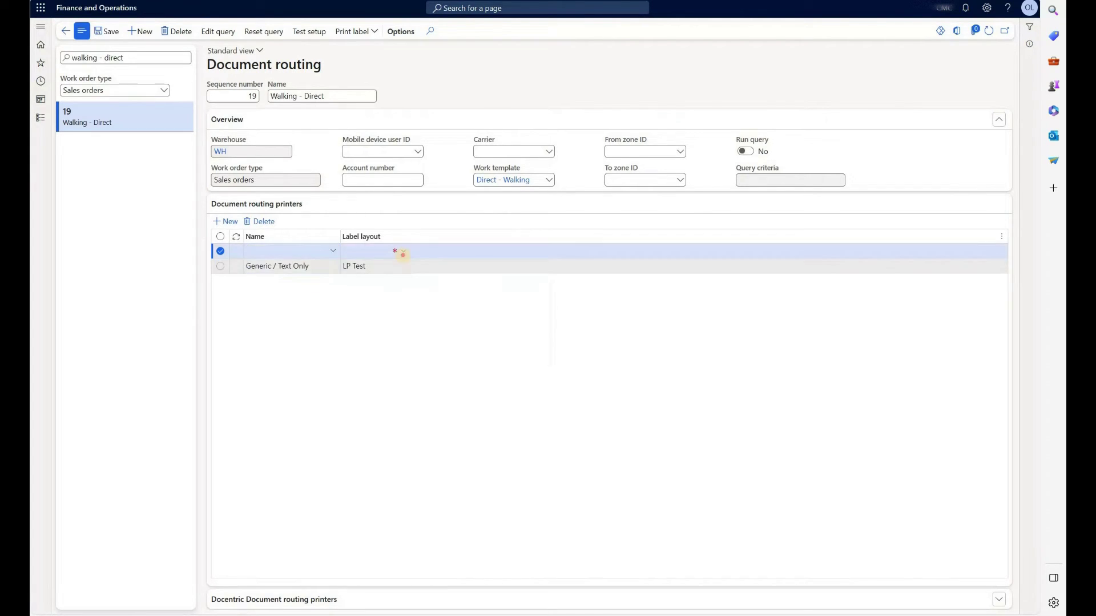
pyautogui.click(403, 252)
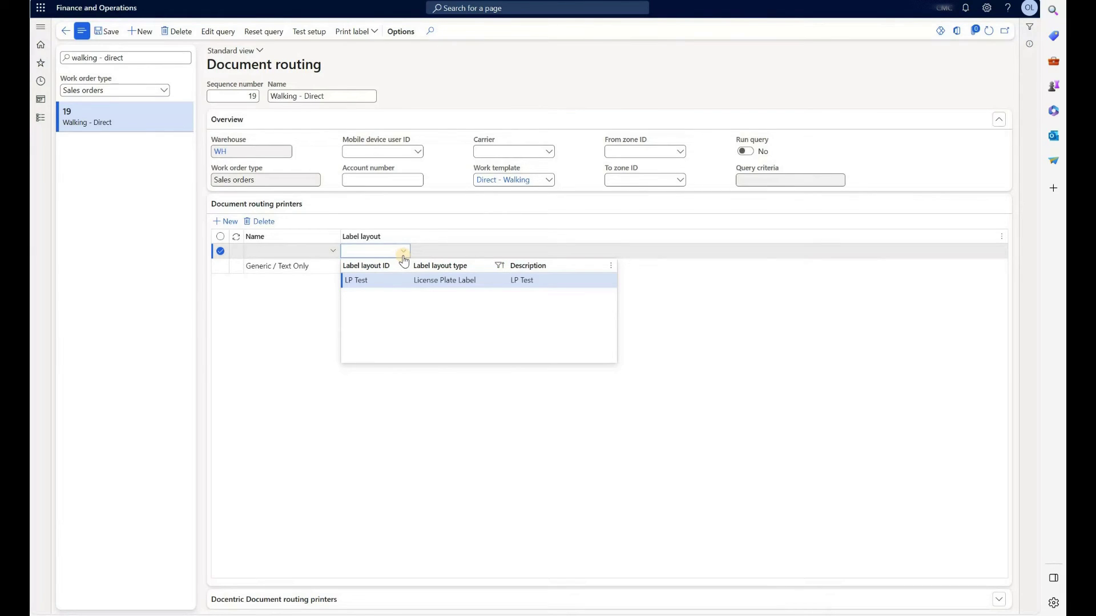
pyautogui.click(365, 279)
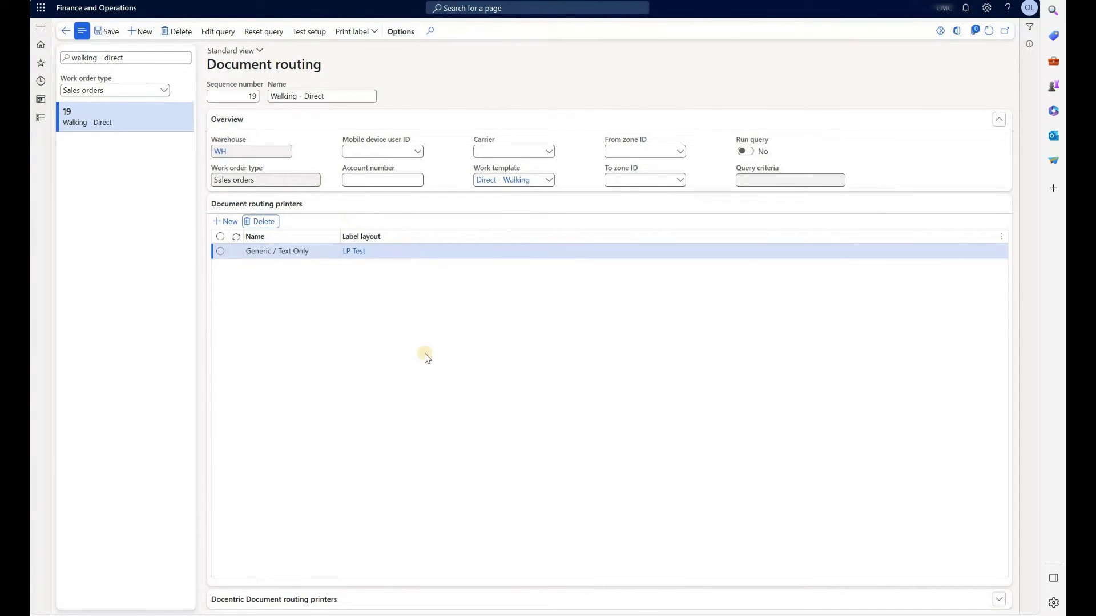
# Open the License plate labels inquiry and select the label record
pyautogui.hotkey('alt', 'F1')
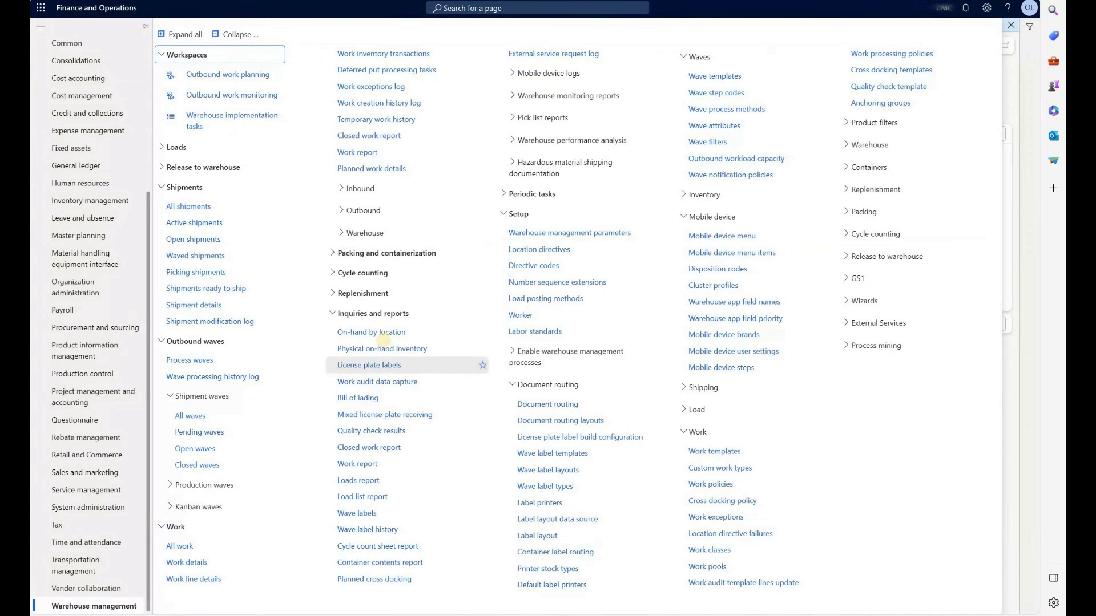
pyautogui.click(420, 365)
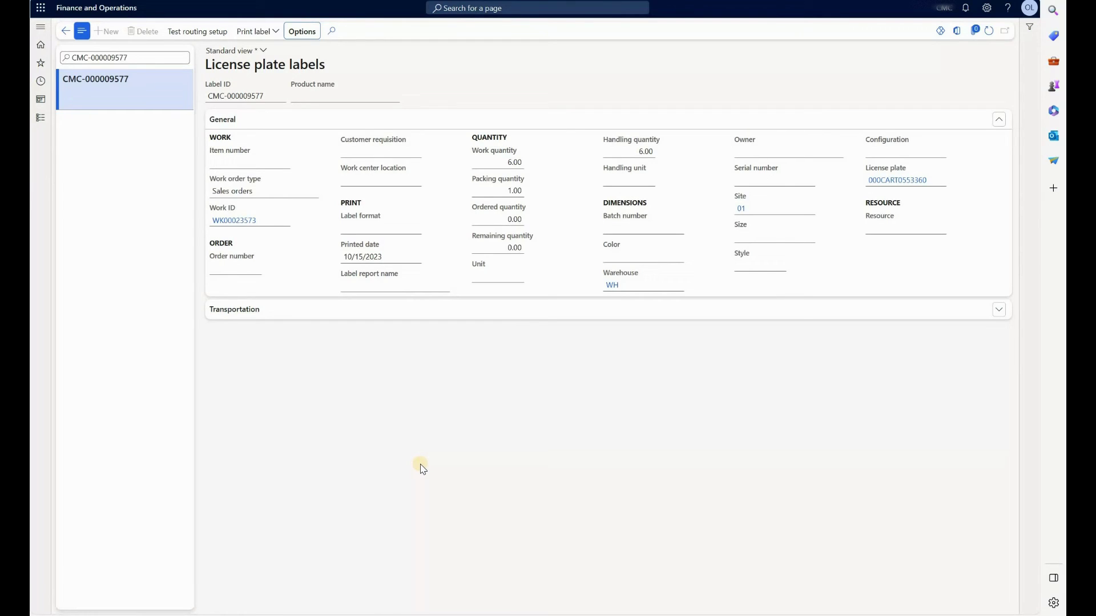
pyautogui.click(233, 227)
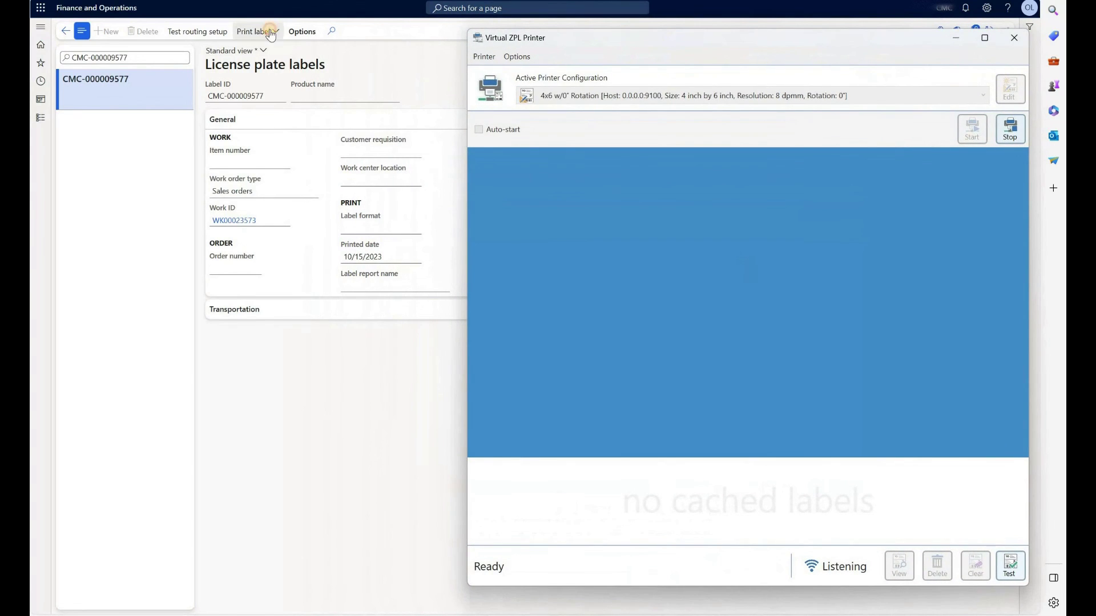
# Print the label using setup and view both resulting labels (quantities 5.00 and 1.00) in Virtual ZPL Printer
pyautogui.click(255, 31)
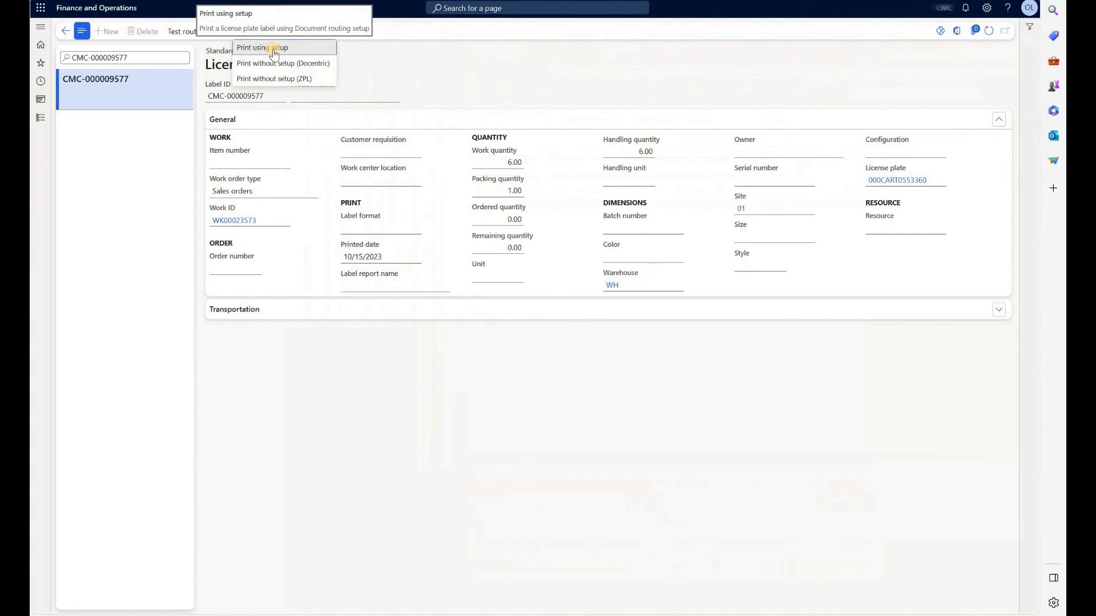
pyautogui.click(272, 49)
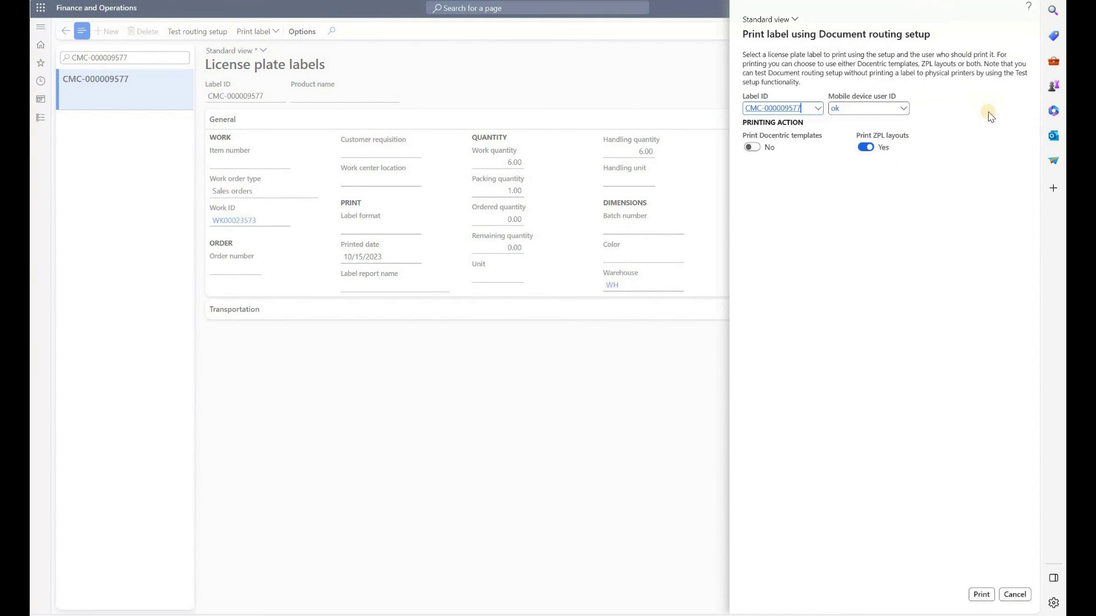
pyautogui.click(981, 595)
pyautogui.click(688, 539)
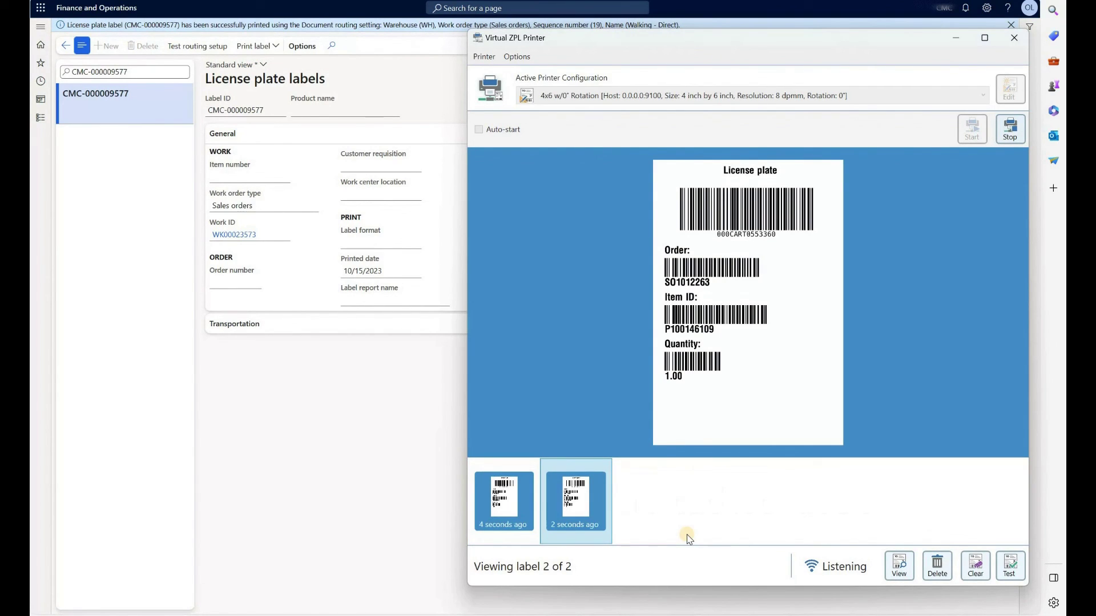
pyautogui.click(491, 514)
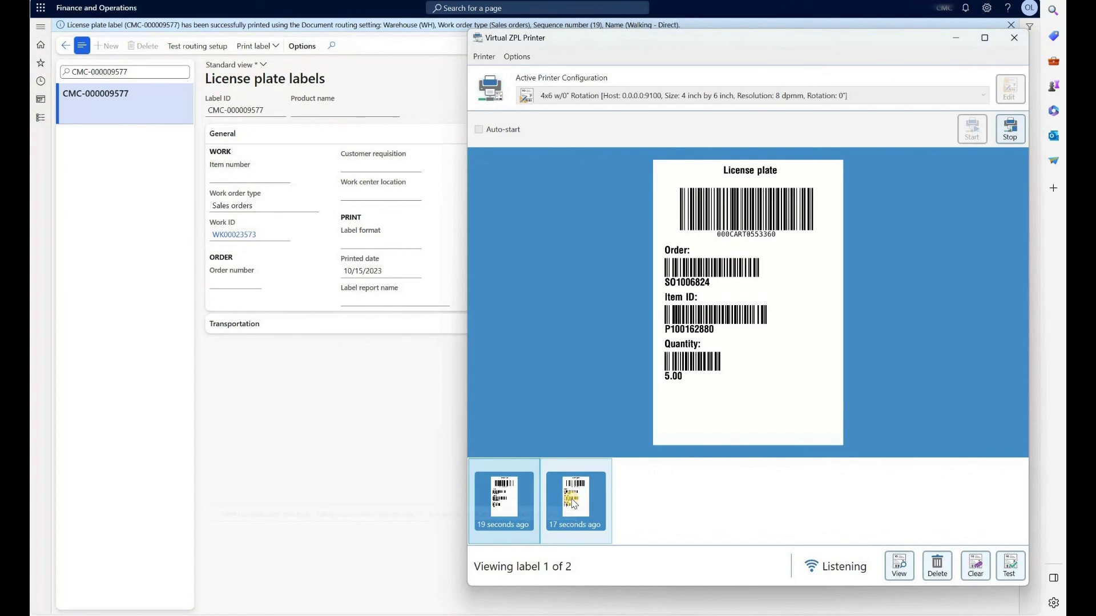
pyautogui.click(572, 501)
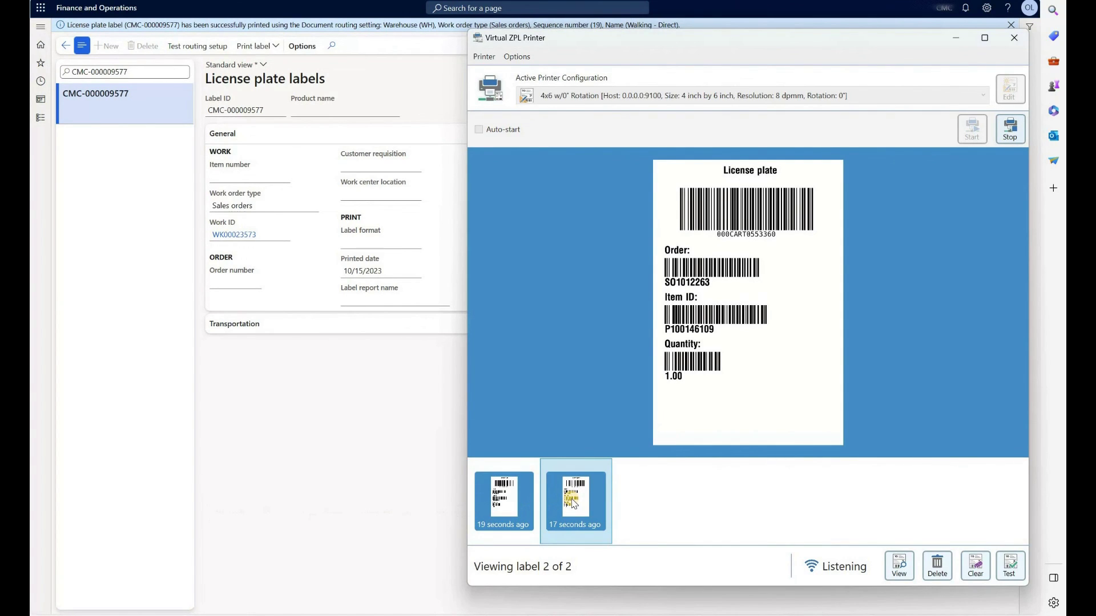